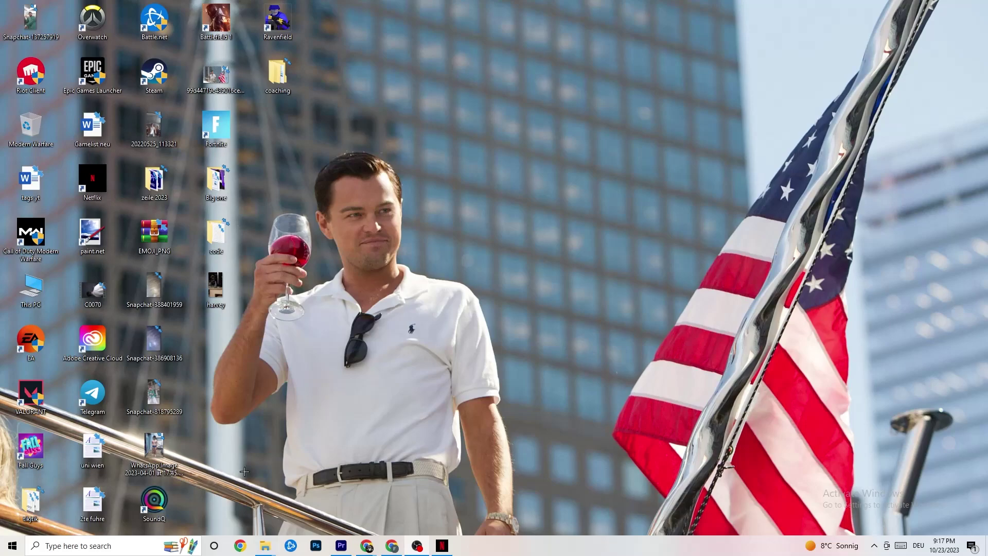
Step: Open the display page in Windows Settings and check the colour profile and the scaling options for text and apps
left_click(11, 546)
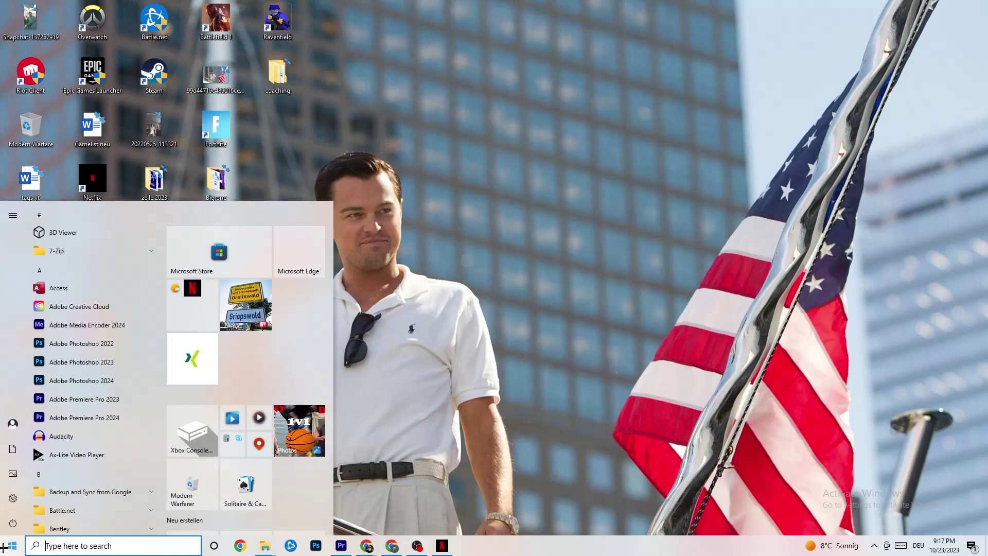
left_click(13, 498)
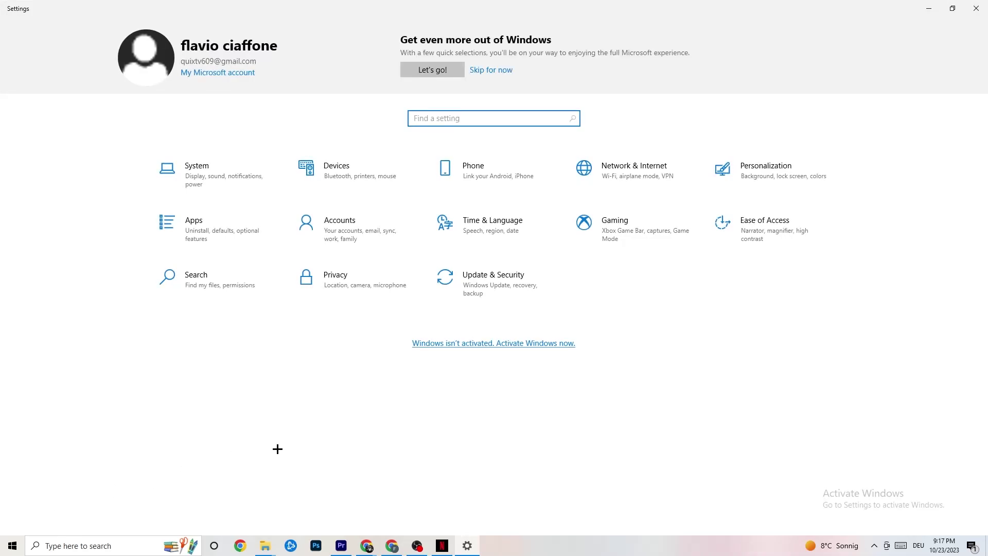
left_click(212, 177)
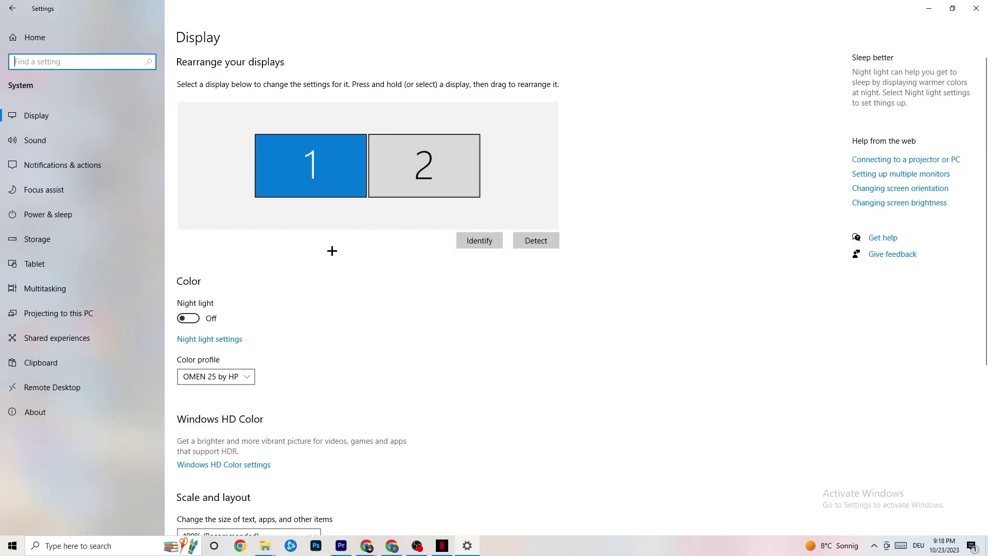
scroll(321, 213, "down", 4)
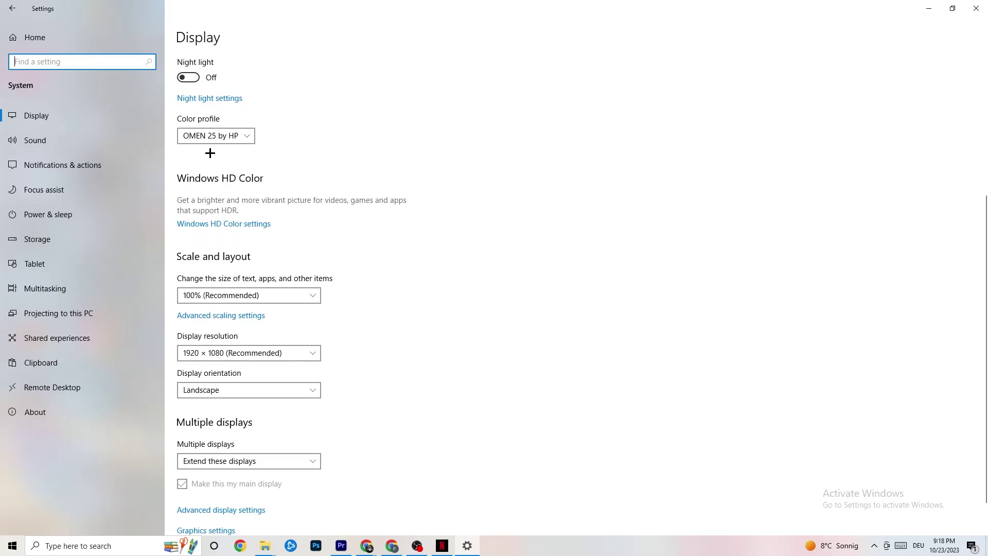
left_click(214, 135)
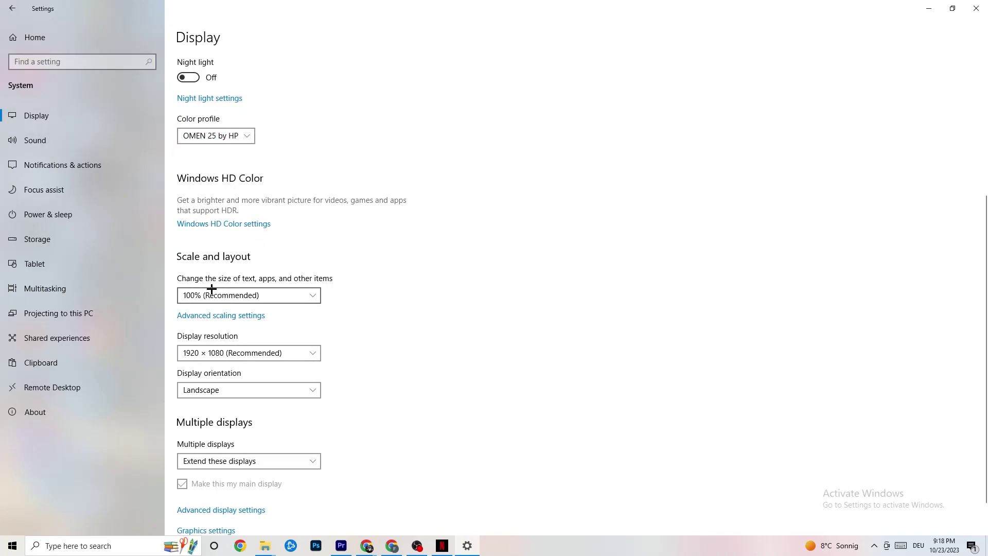
left_click(303, 295)
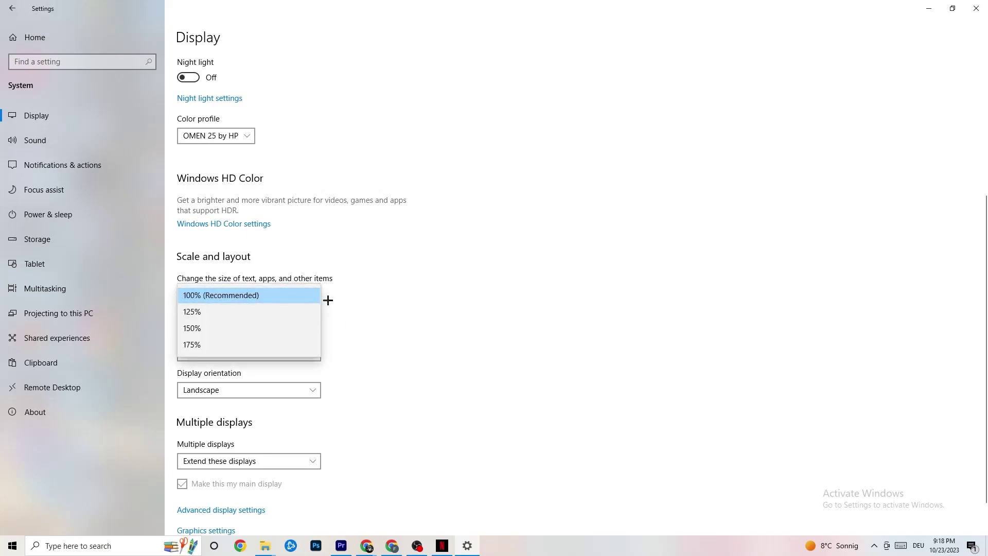
left_click(423, 253)
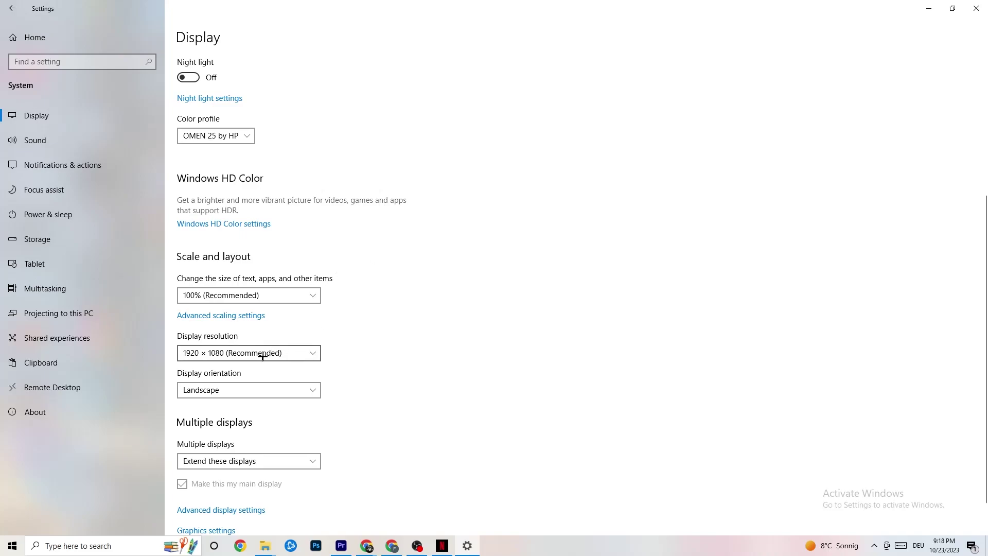
Step: Check the available display resolutions for the main display without changing the selection
left_click(315, 352)
left_click(428, 324)
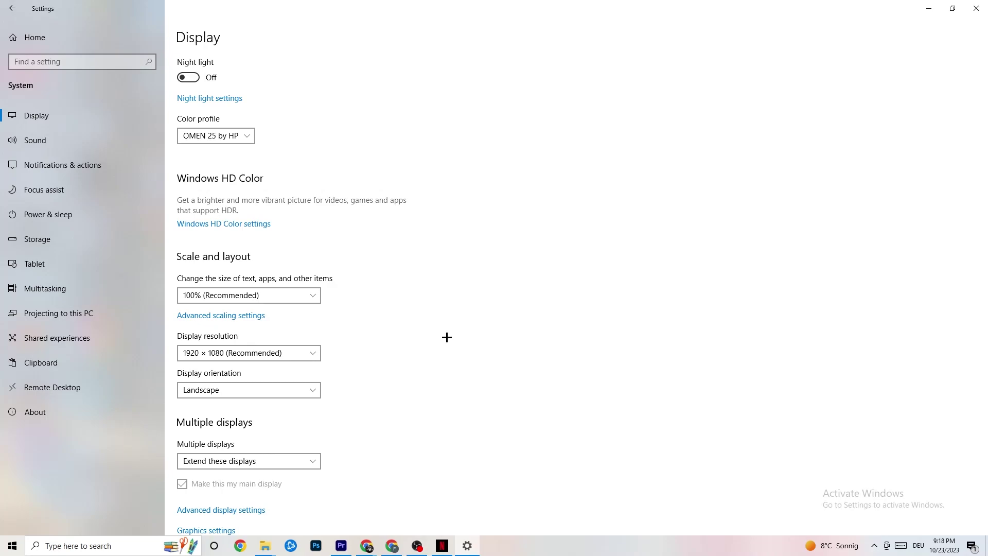
left_click(318, 353)
left_click(410, 332)
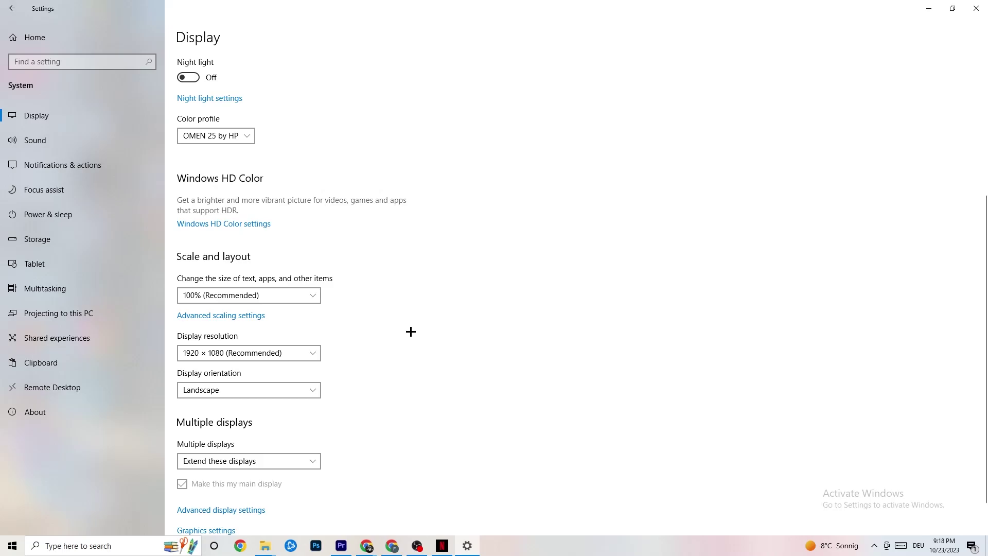
Step: Open the Storage Sense configuration and check the recycle bin deletion period and the run frequency options
left_click(64, 247)
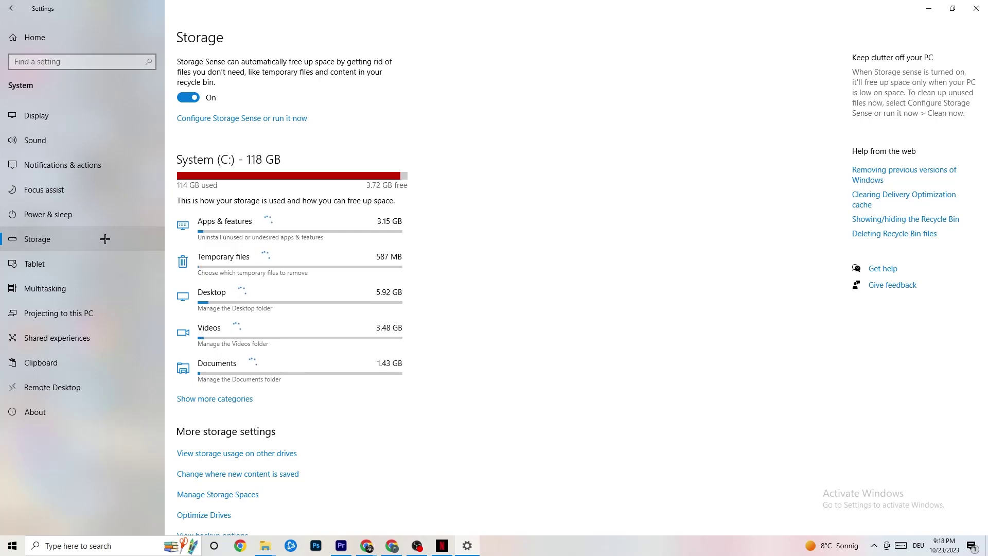
left_click(285, 119)
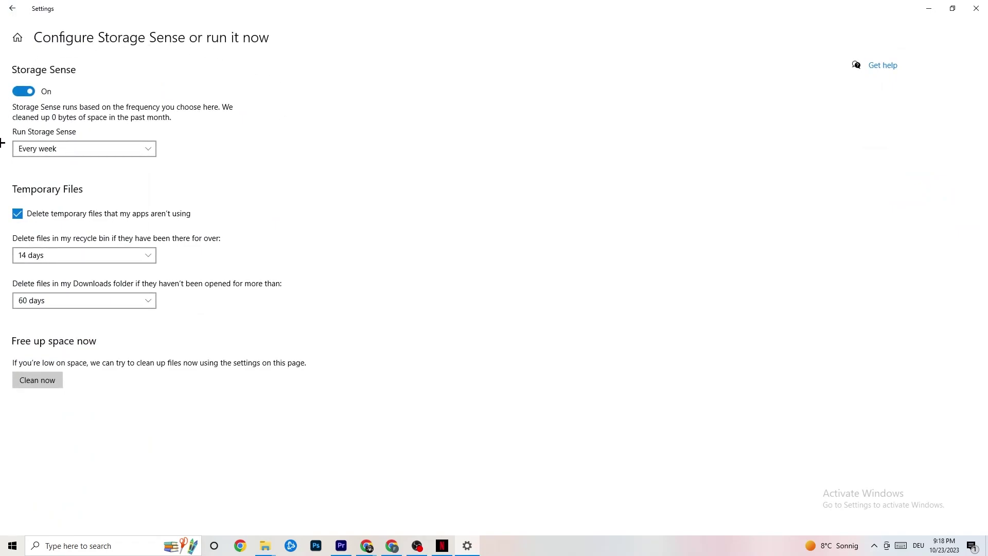
left_click(103, 255)
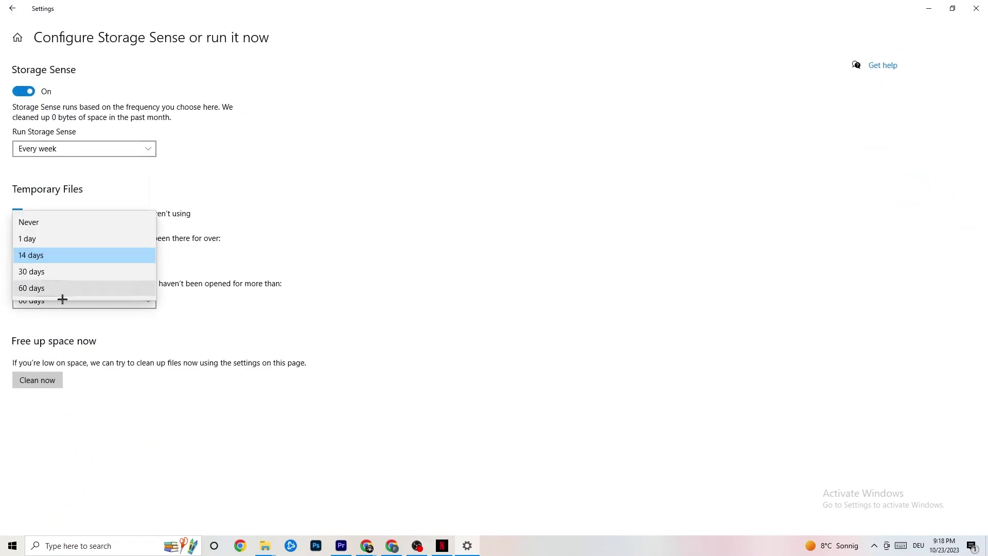
left_click(172, 204)
left_click(94, 154)
left_click(97, 148)
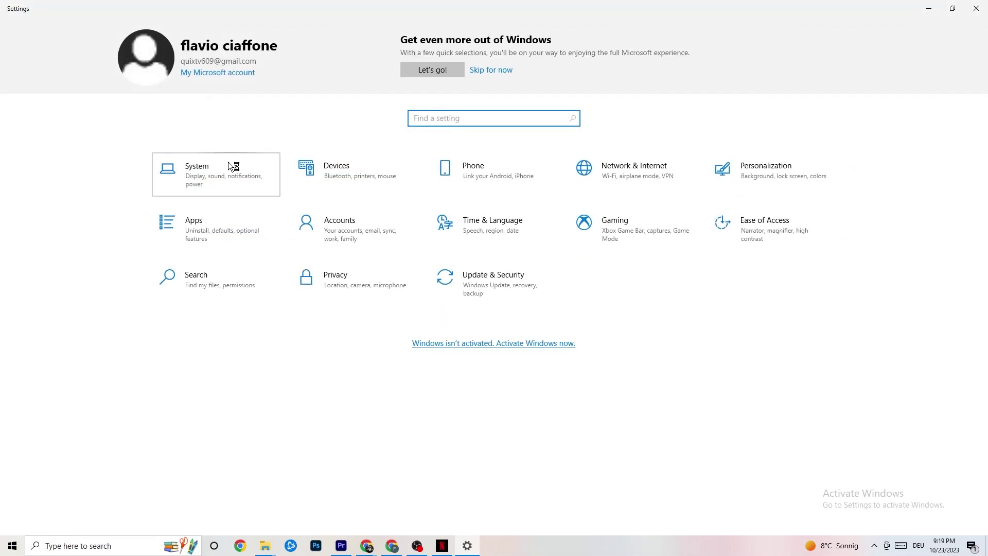
Step: Review the available power plans from the Power & sleep settings, and close the Power Options window
left_click(232, 178)
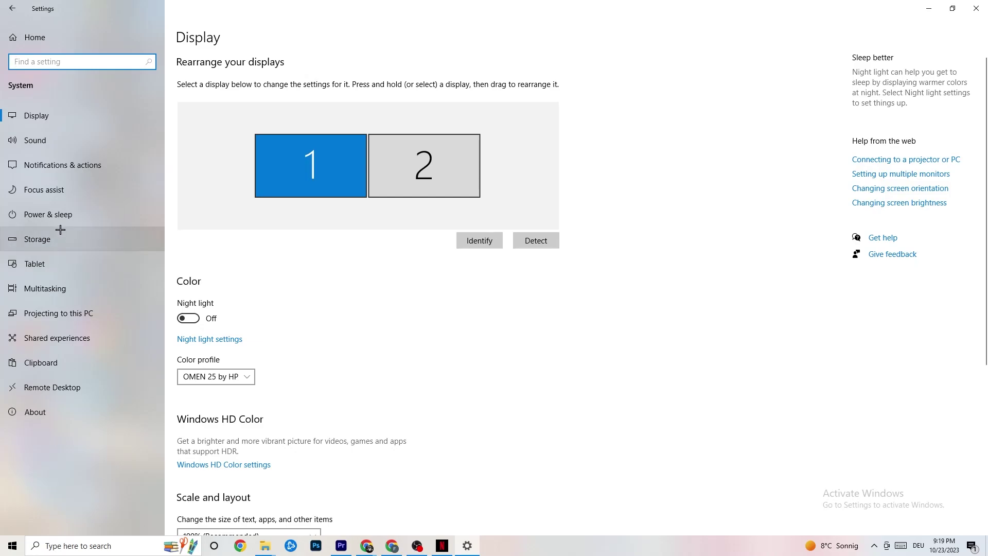
left_click(34, 211)
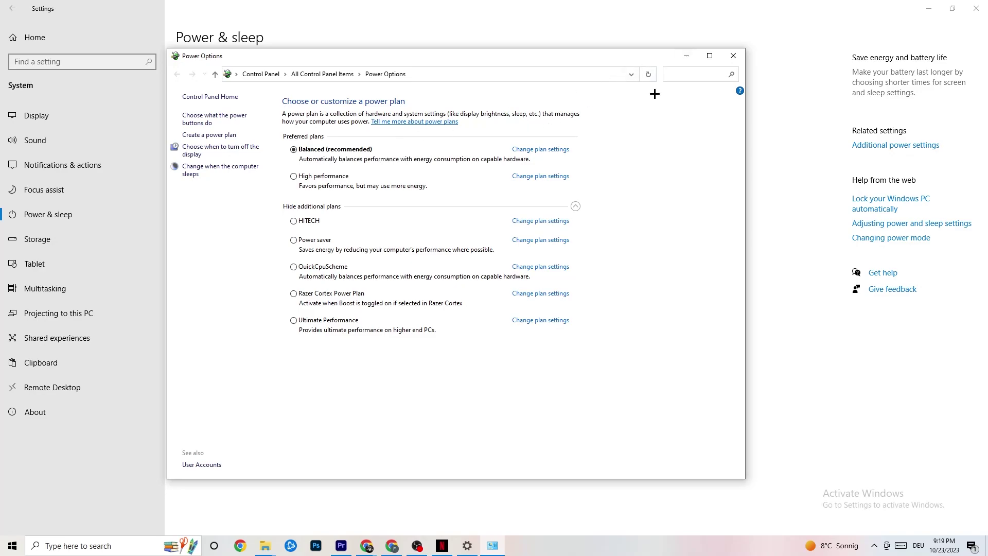
left_click(734, 56)
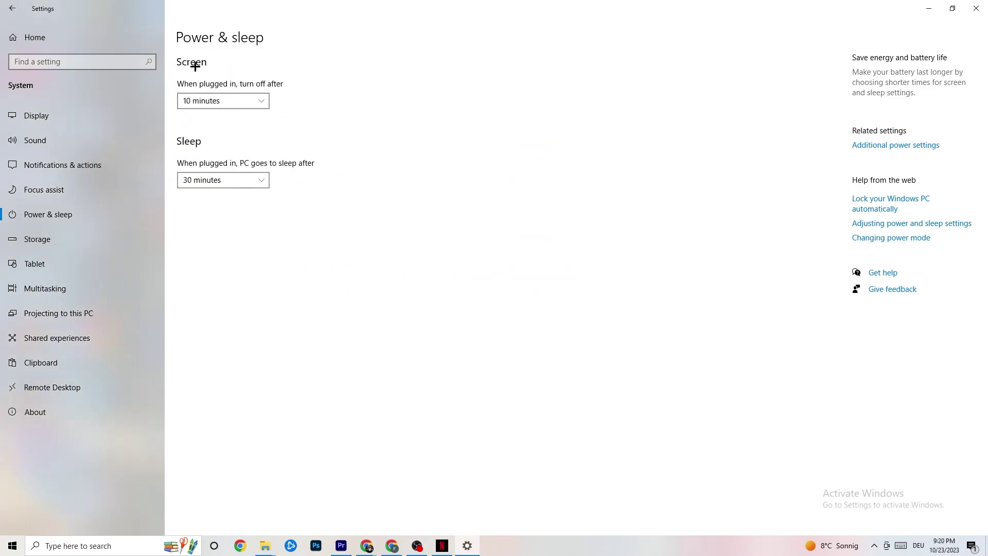
Step: Review the Gaming settings for Xbox Game Bar, Captures and Game Mode
left_click(17, 7)
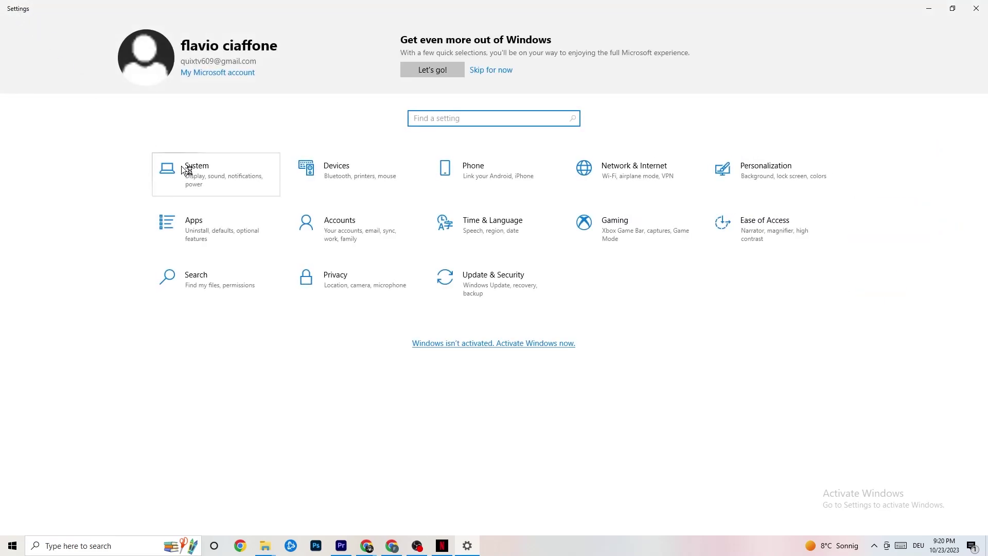
left_click(627, 242)
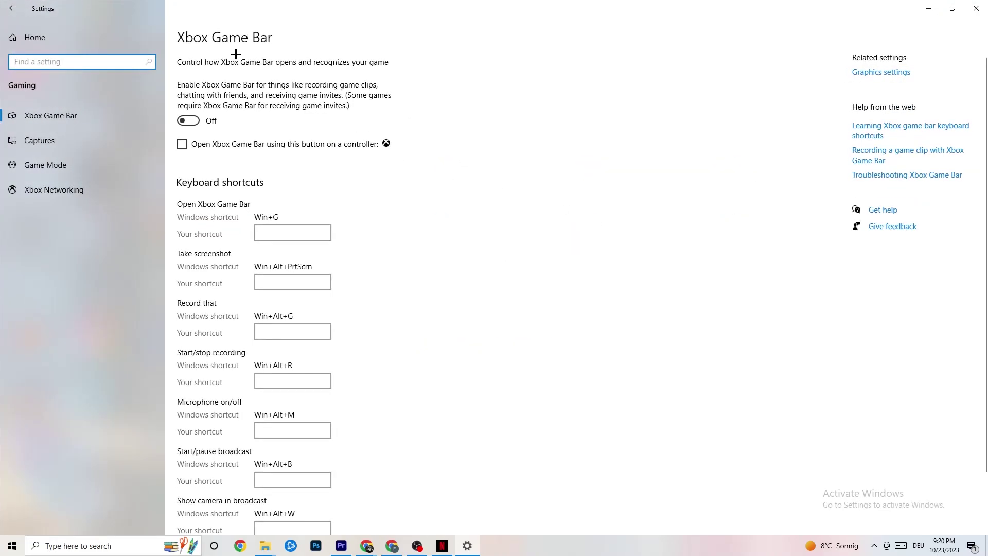
scroll(309, 229, "down", 3)
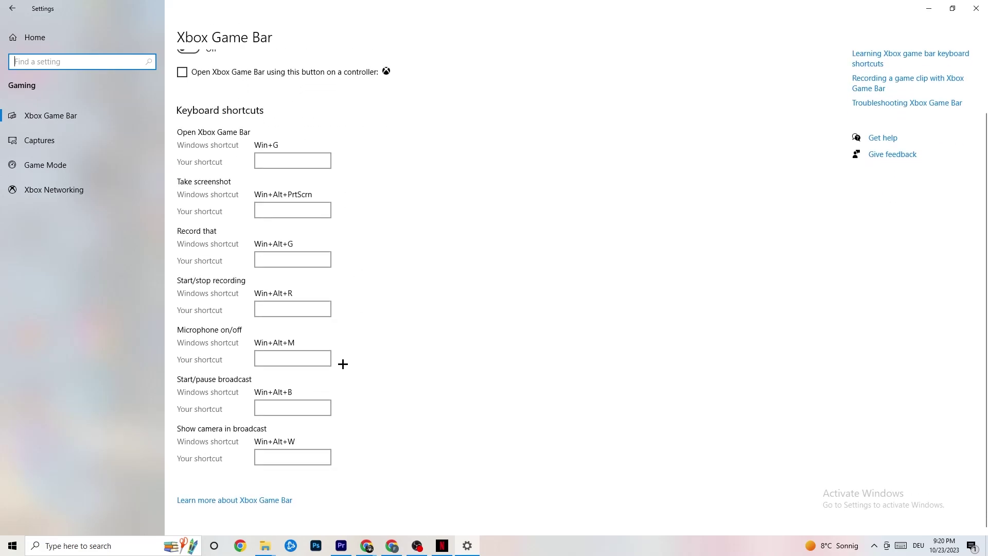
scroll(342, 364, "up", 3)
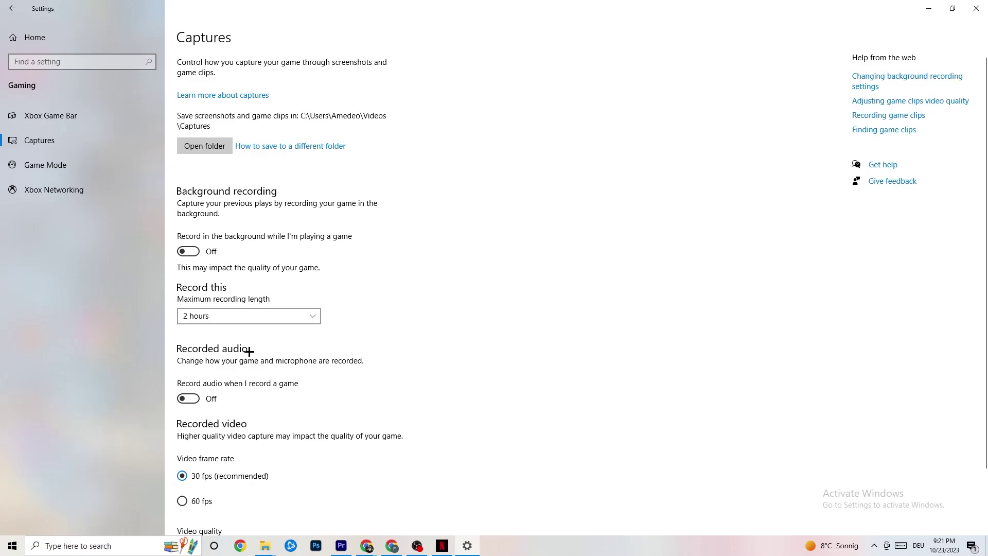
scroll(265, 357, "down", 3)
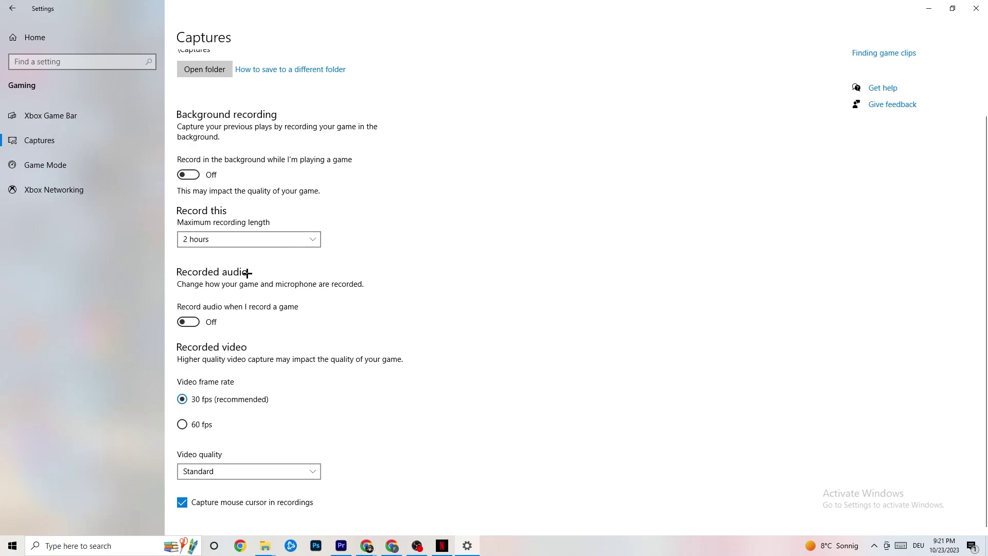
left_click(77, 170)
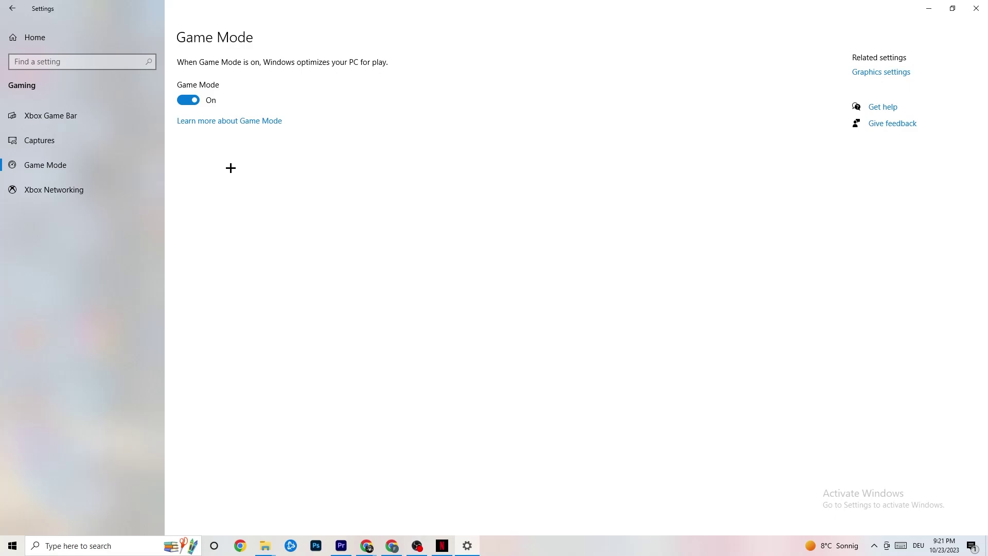
Step: Check the Windows Update and Troubleshoot pages under Update & Security, and close Settings
left_click(15, 8)
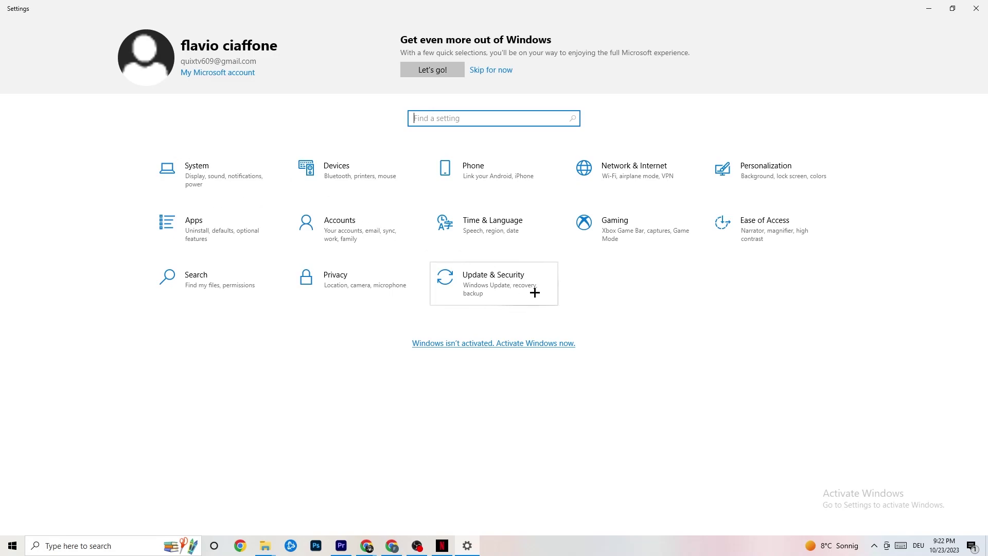
left_click(511, 292)
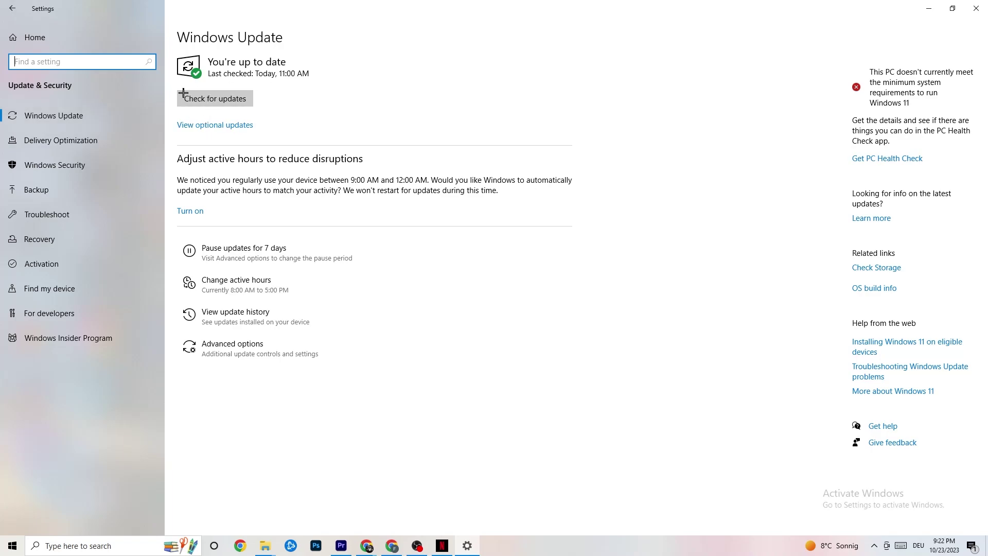
left_click(304, 76)
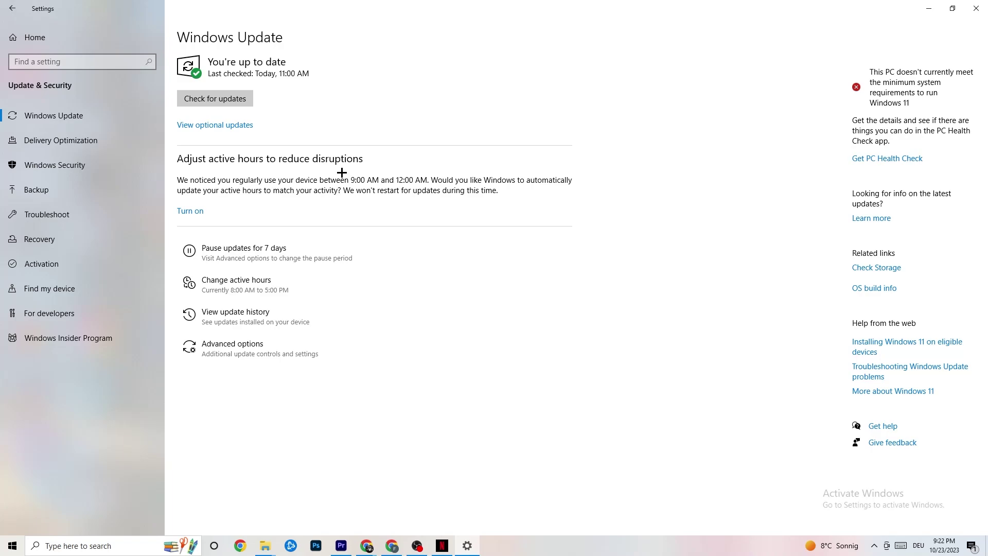
left_click(86, 218)
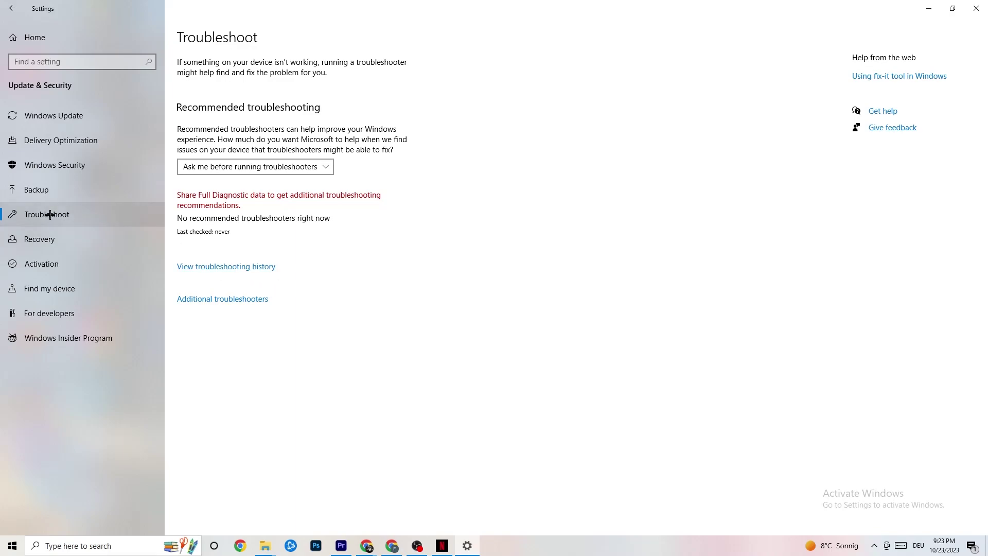
left_click(975, 6)
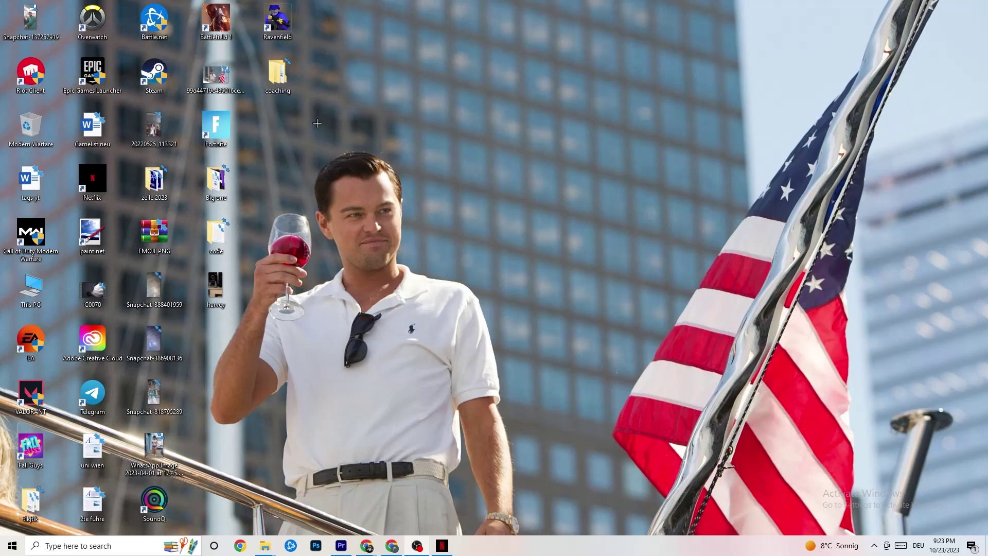
Step: Paste a copy of the Steam shortcut onto the desktop and place it in the free area near the centre
key("ctrl+v")
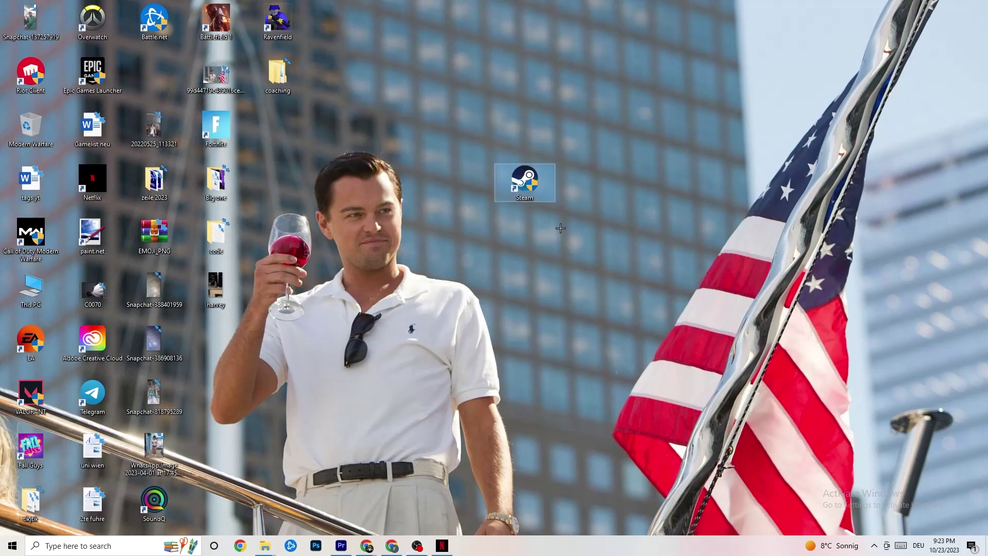
right_click(524, 187)
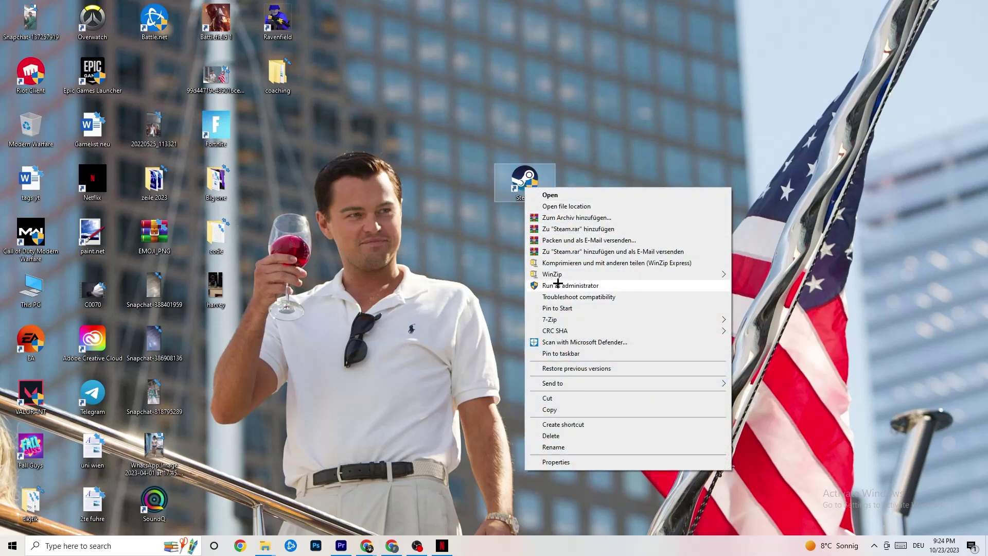
left_click(421, 257)
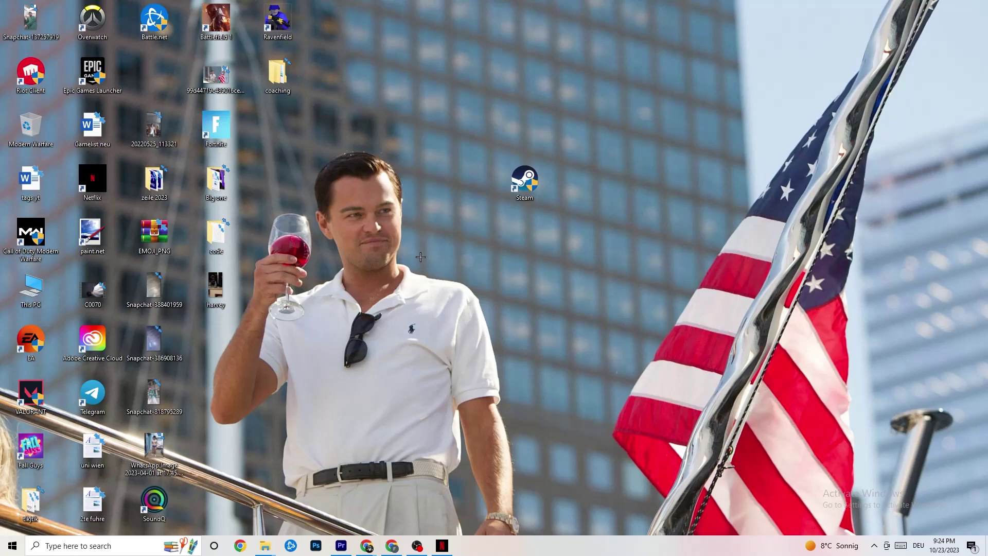
left_click_drag(511, 180, 449, 180)
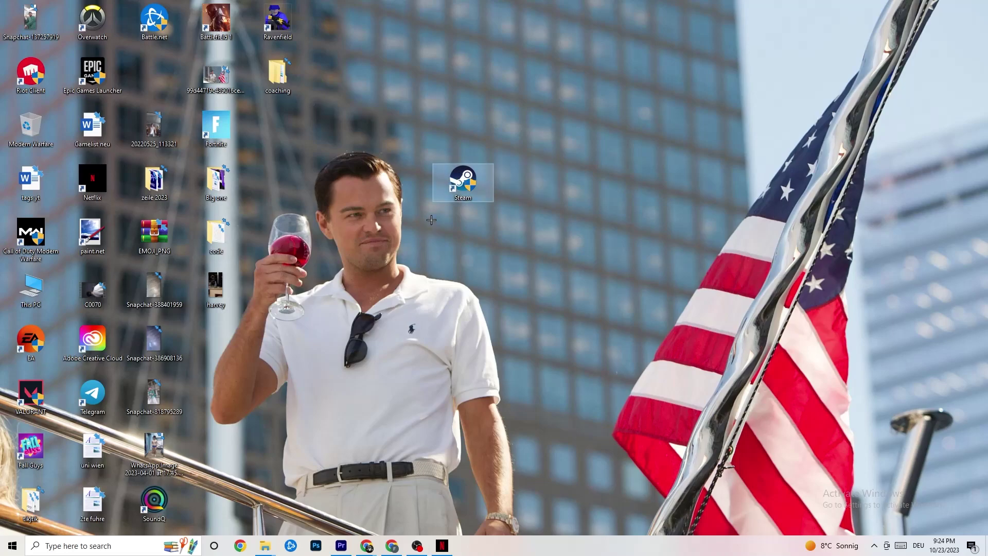
Step: Review the desktop Steam shortcut's compatibility settings, including the list of compatibility modes, and accept its properties without changes
right_click(455, 186)
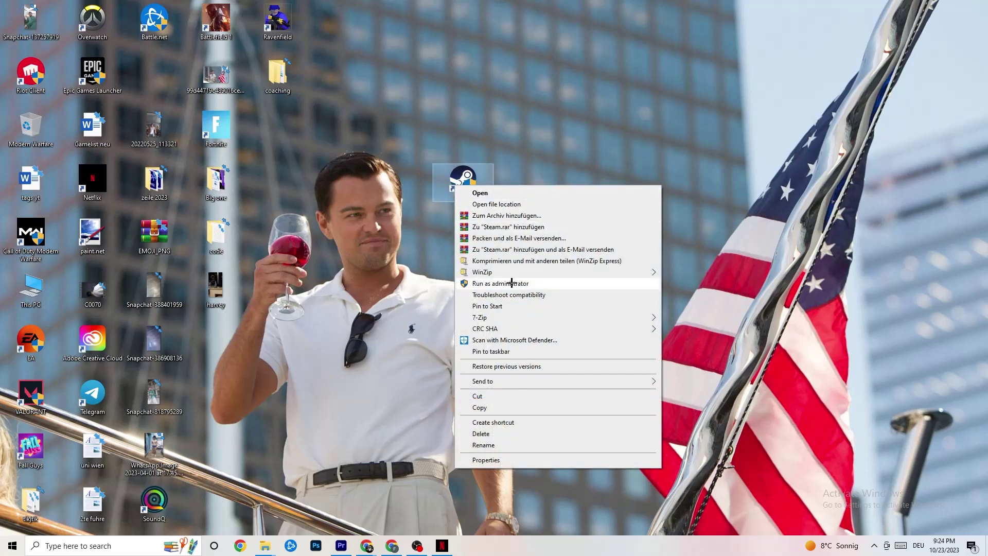
left_click(503, 460)
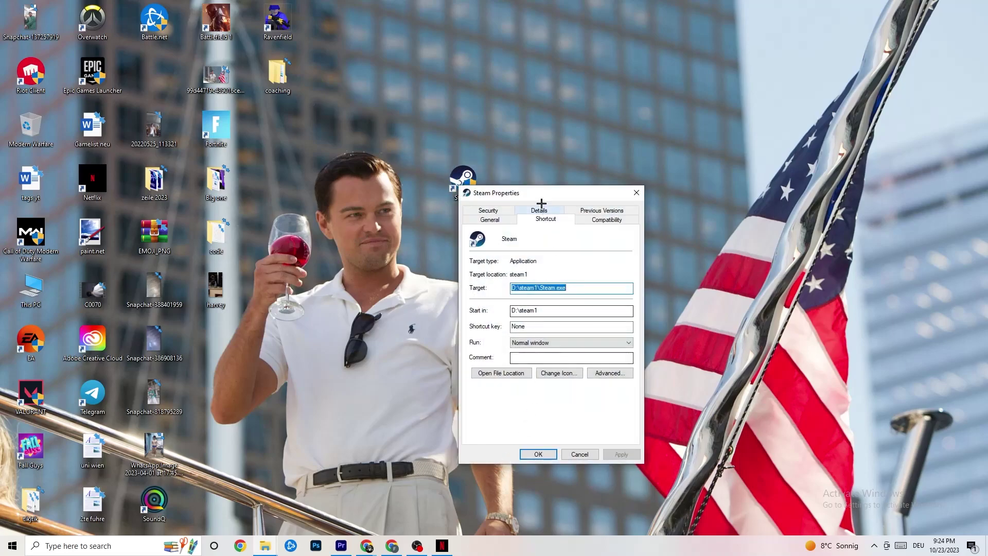
left_click_drag(542, 206, 393, 45)
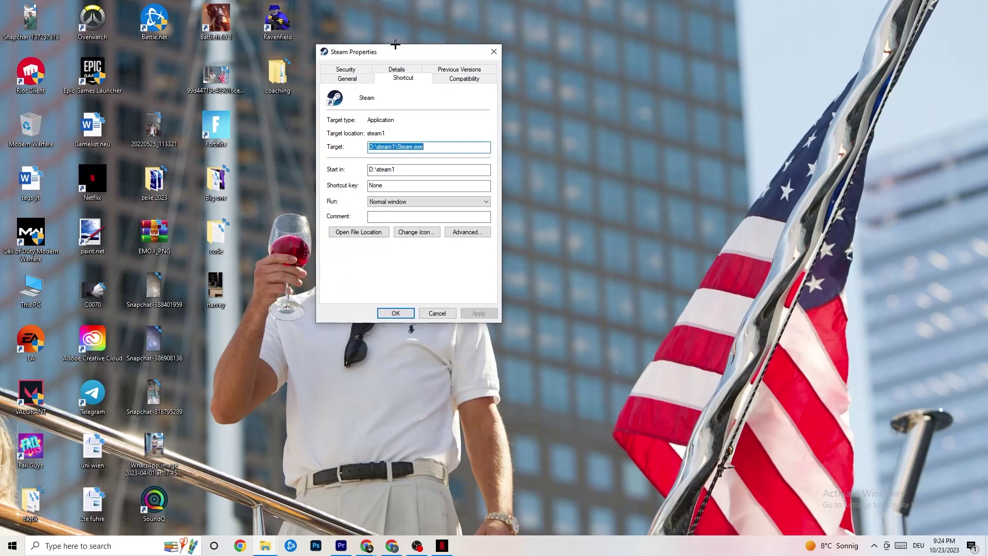
left_click(452, 78)
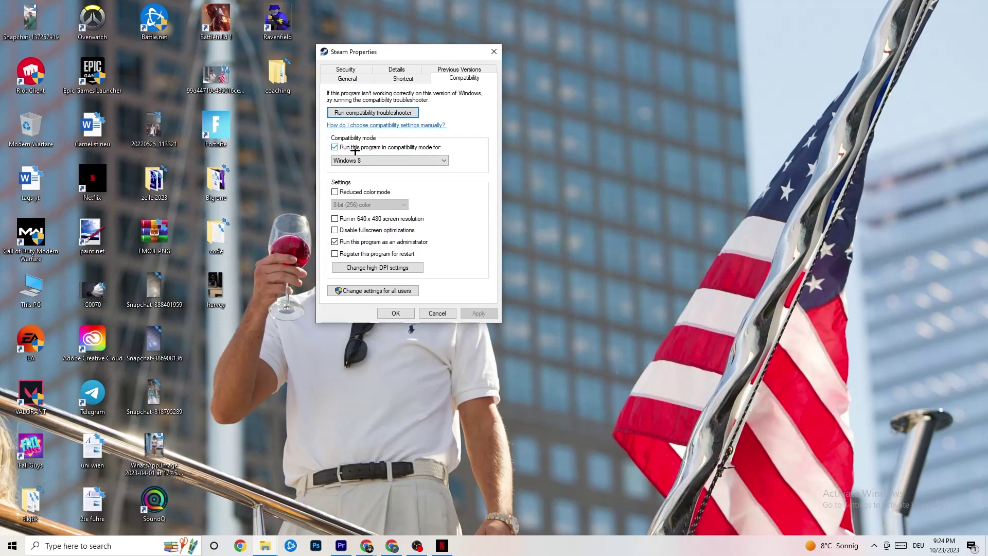
left_click(437, 160)
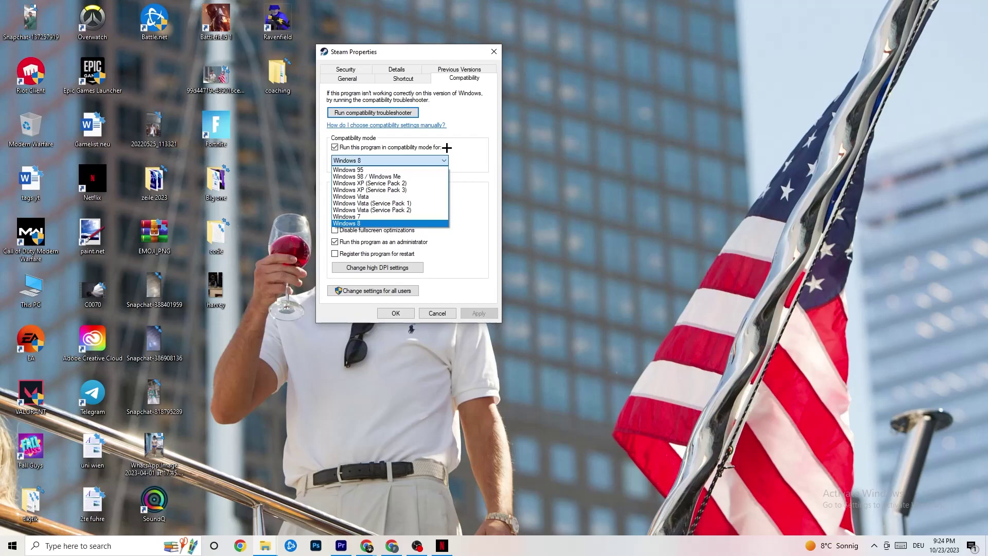
left_click(447, 148)
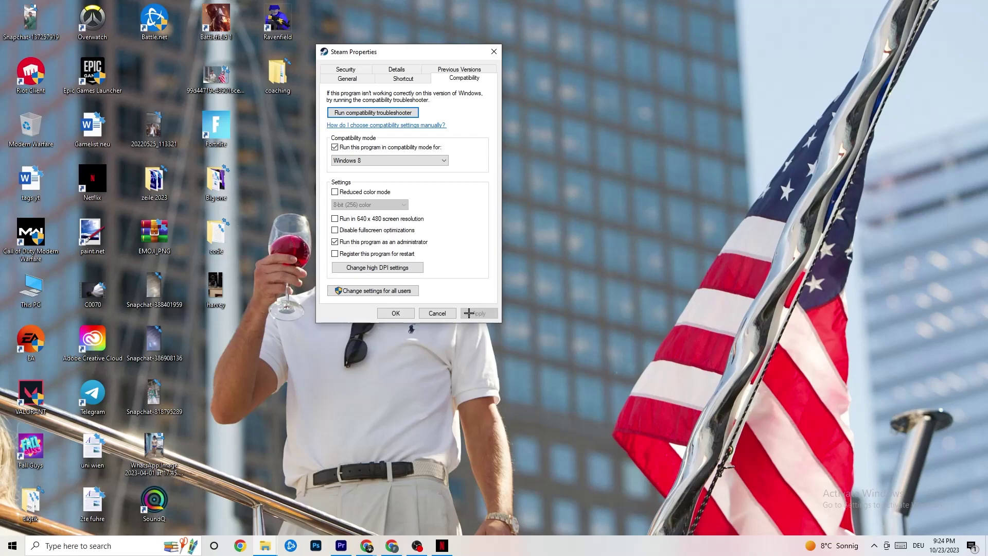
left_click(400, 316)
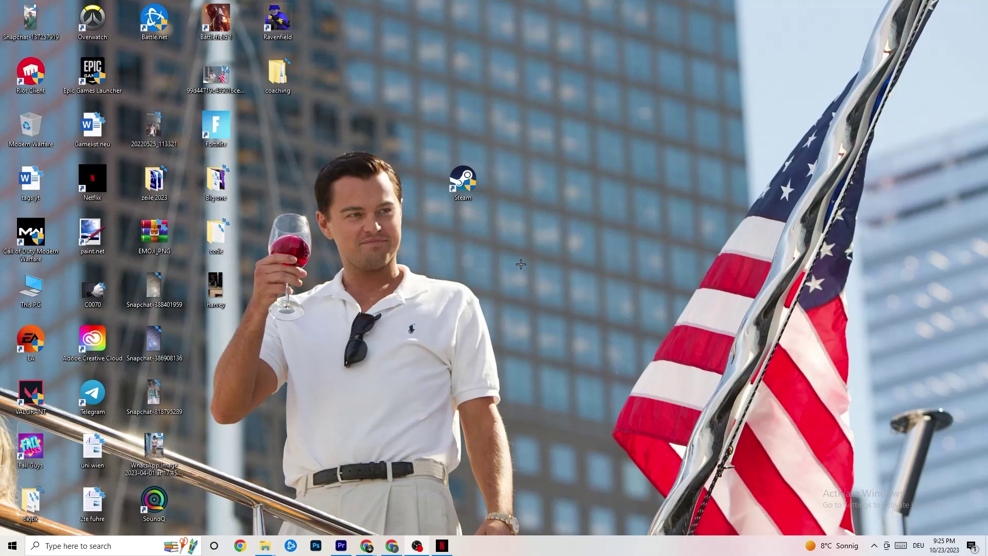
right_click(478, 194)
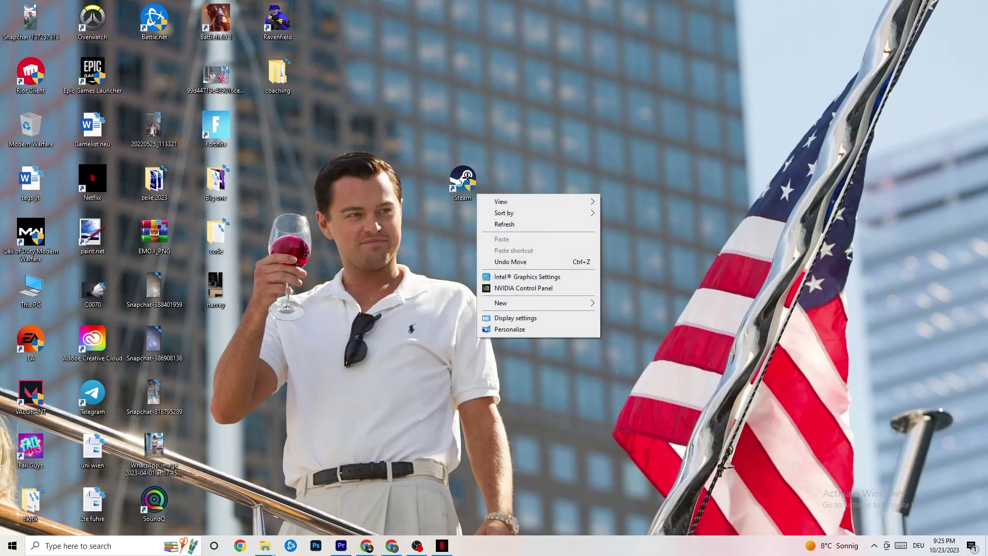
right_click(492, 105)
left_click(393, 50)
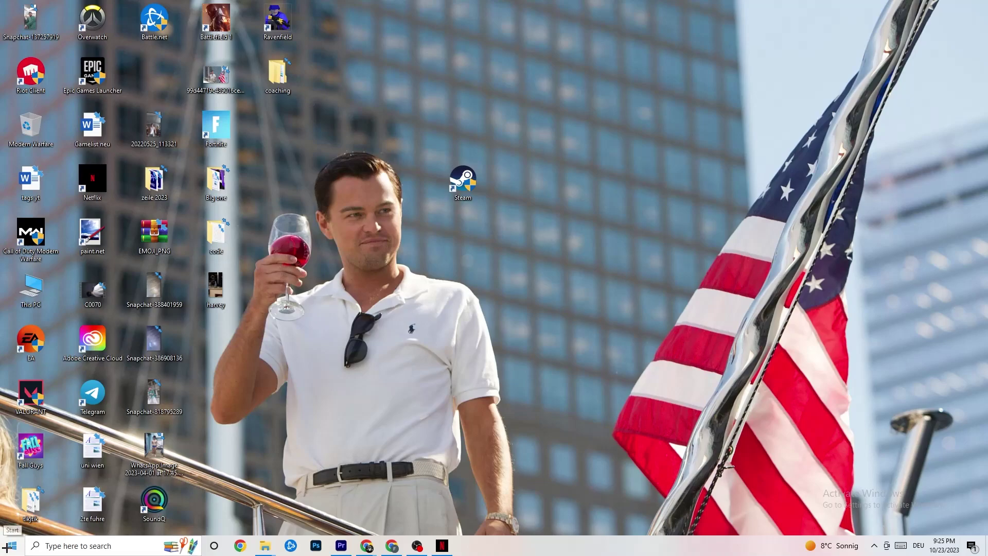
left_click(462, 179)
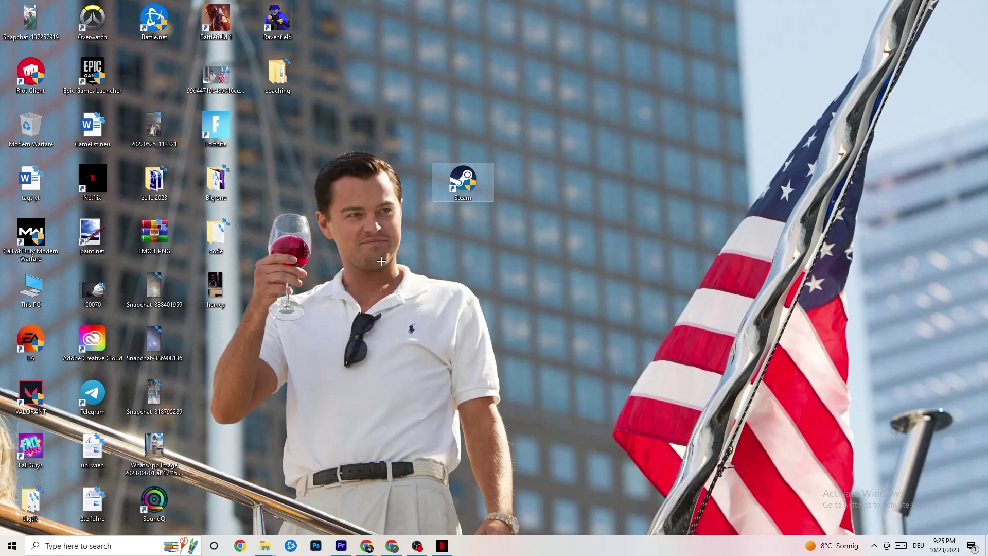
Step: Open Task Manager maximized and examine the running processes and the actions available for Windows Explorer
right_click(548, 554)
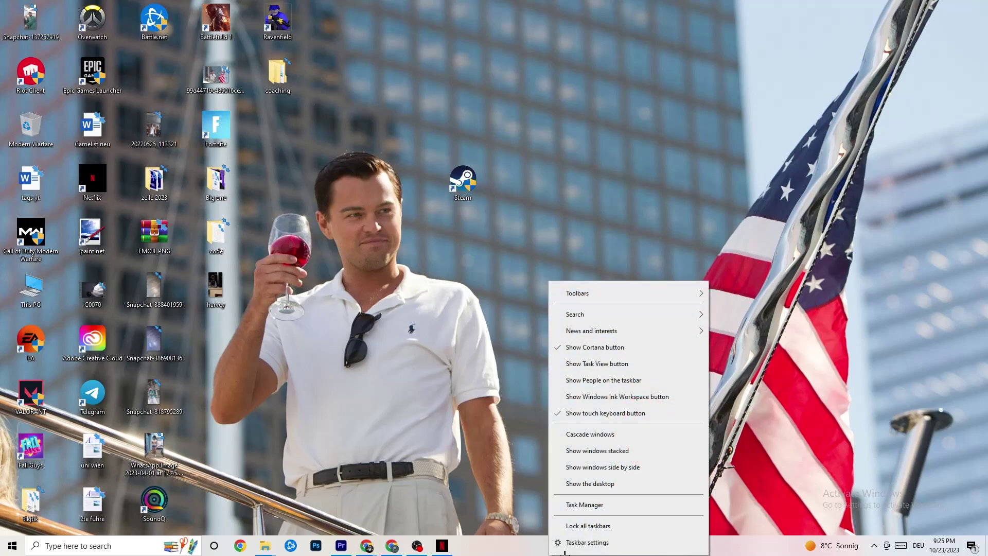
left_click(606, 508)
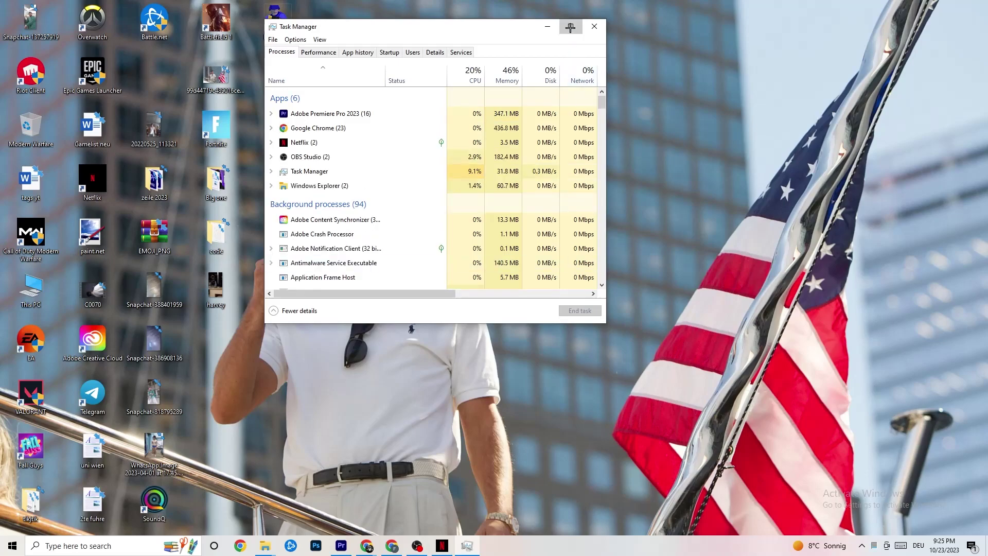
left_click(570, 26)
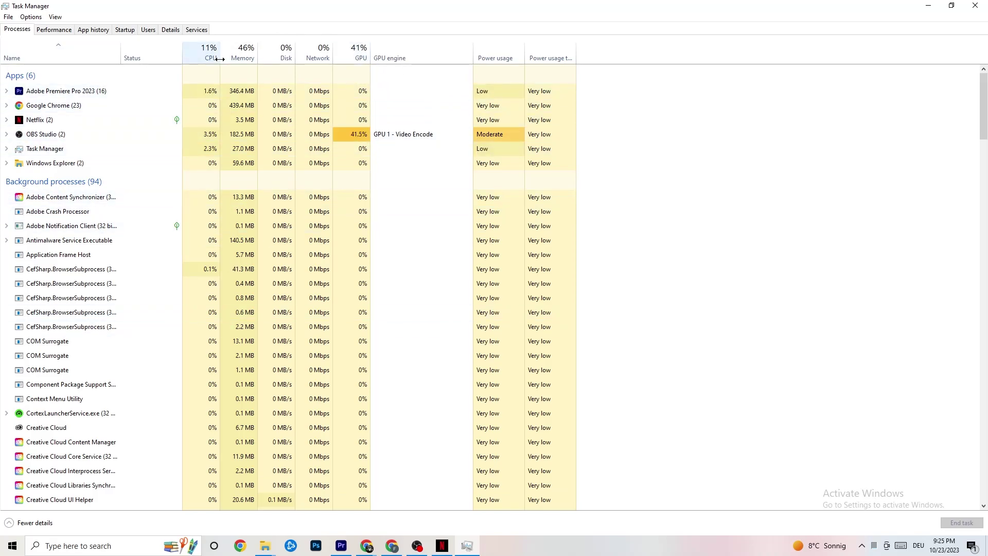
right_click(66, 165)
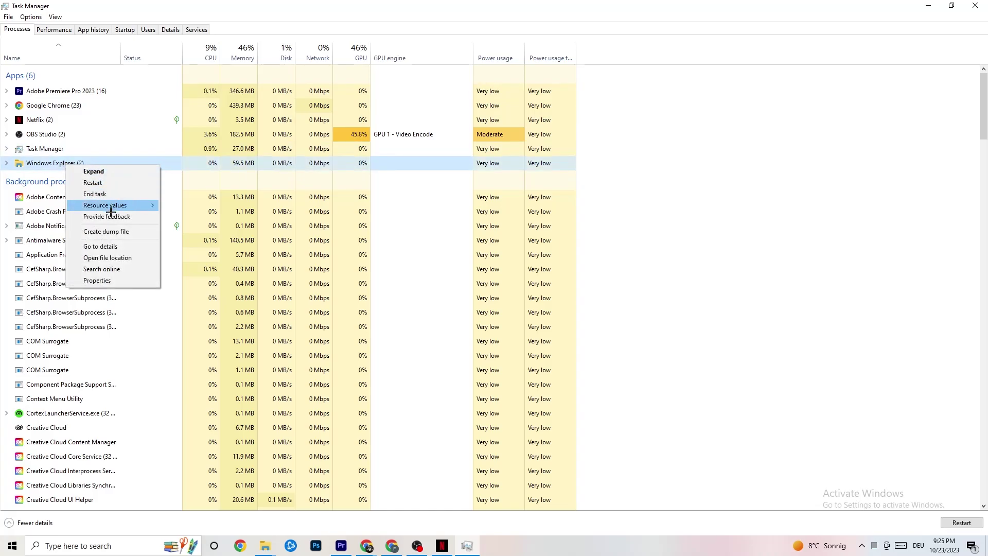
left_click(578, 169)
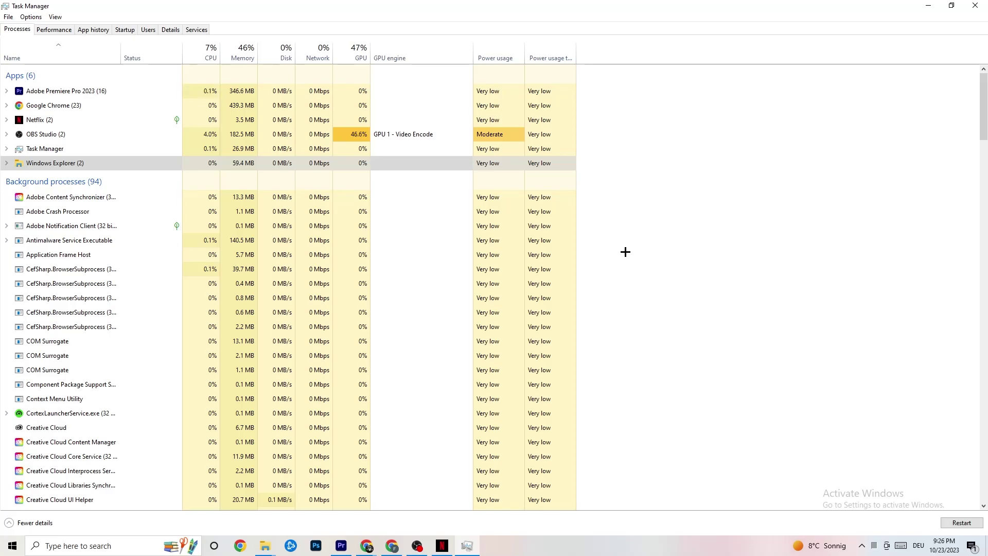
Step: Review the startup apps with their status and impact, and check the actions available for the Pivot Software Support entry
left_click(125, 29)
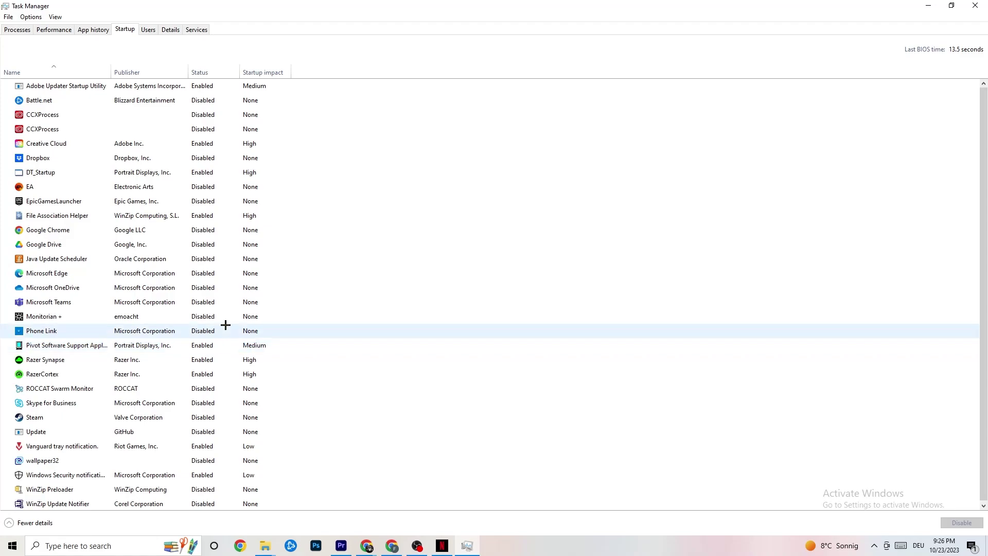
right_click(199, 345)
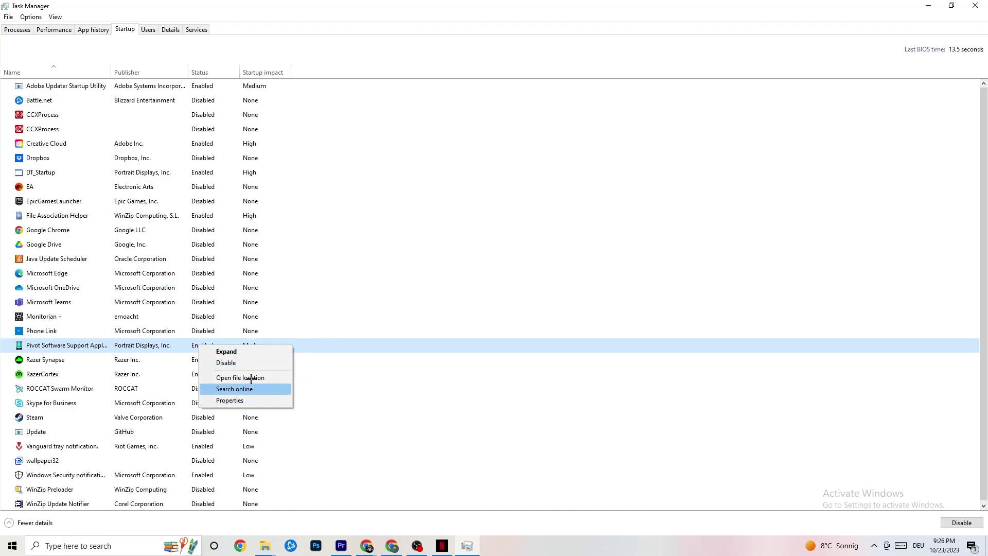
left_click(170, 29)
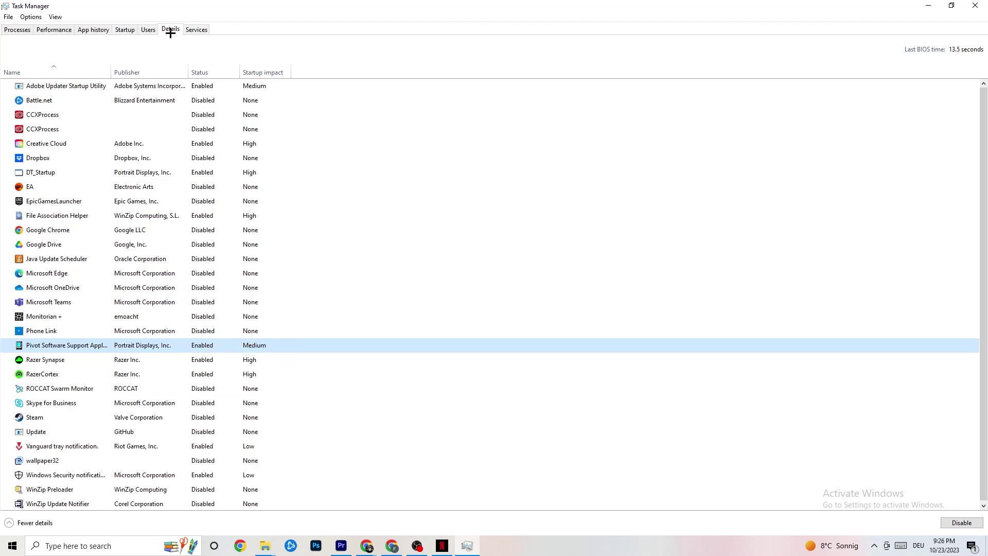
Step: Check the priority options of the Adobe Premiere Pro process in the detailed process list, and close Task Manager
left_click(170, 30)
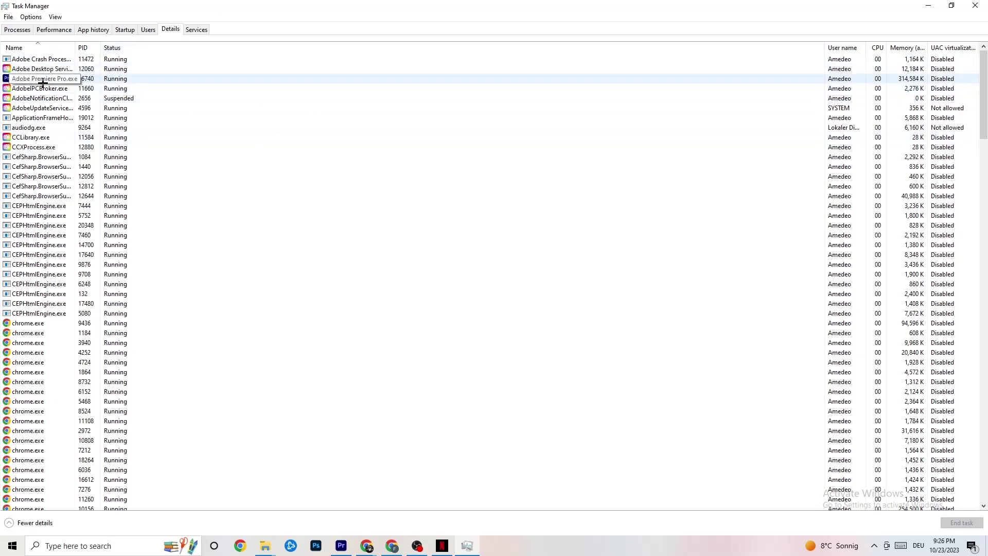
right_click(43, 83)
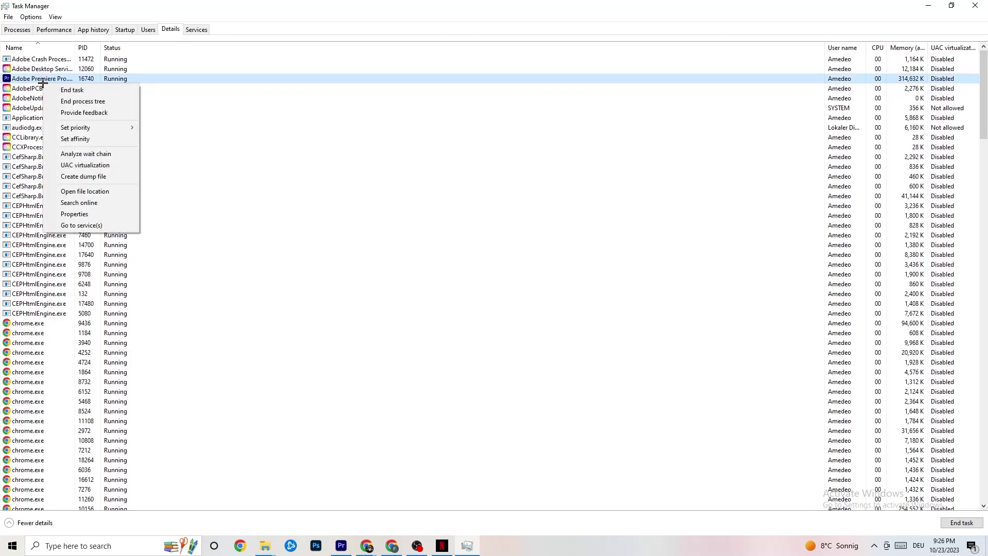
mouse_move(103, 127)
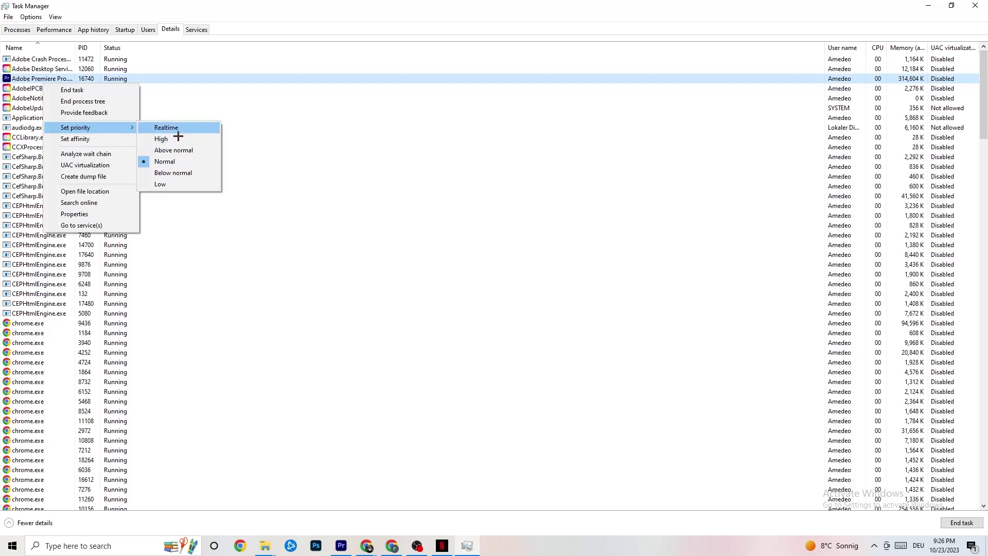
left_click(299, 98)
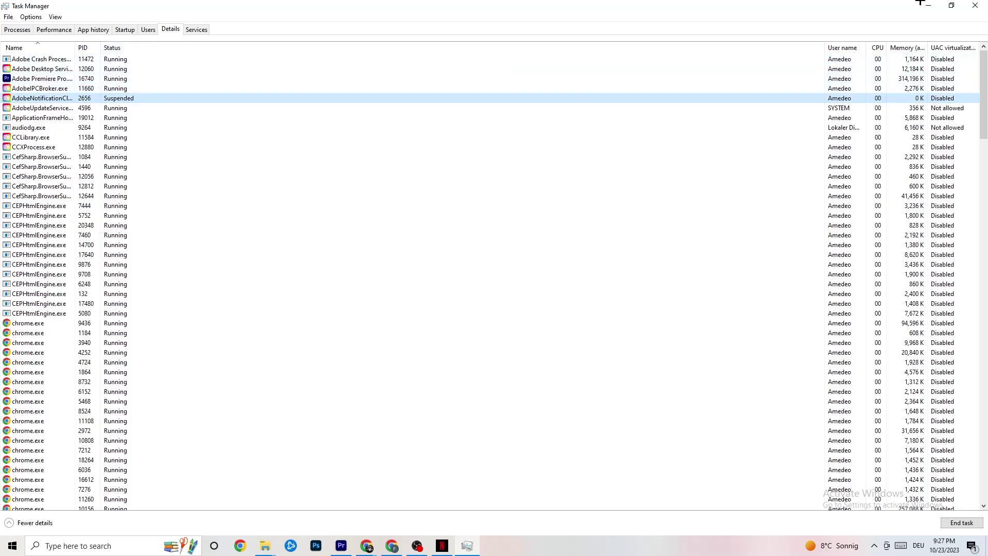
left_click(975, 6)
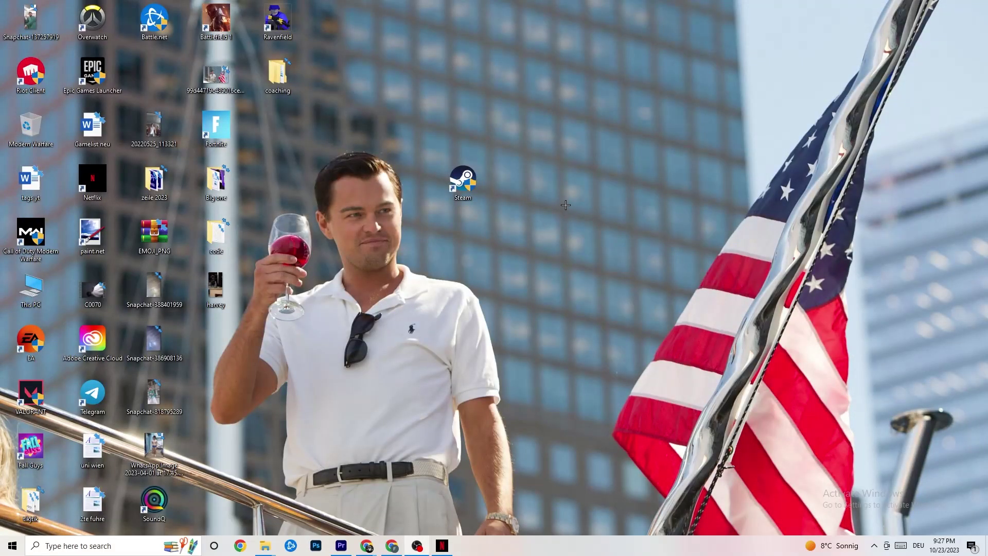
Step: Review the image preview and resolution settings in NVIDIA Control Panel, and close it
right_click(553, 97)
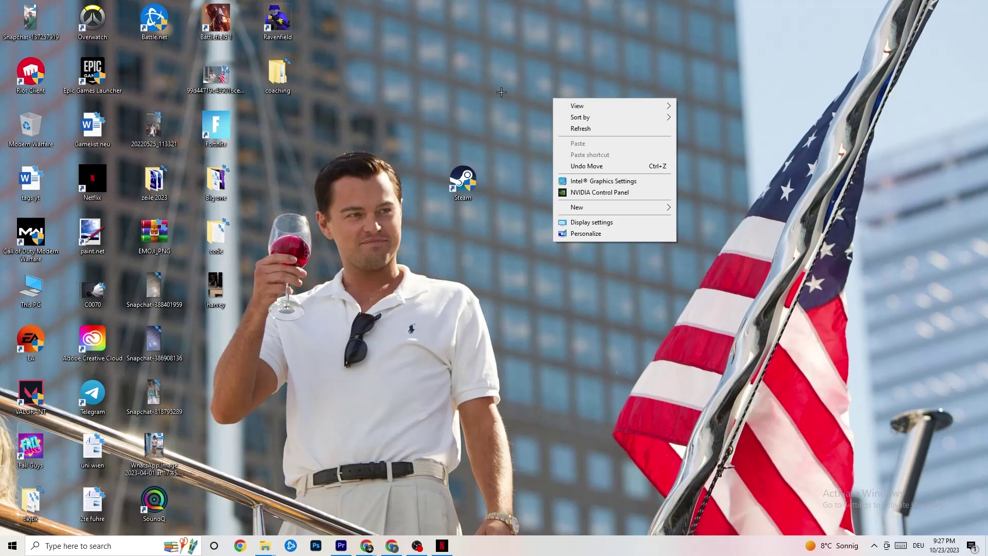
left_click(586, 193)
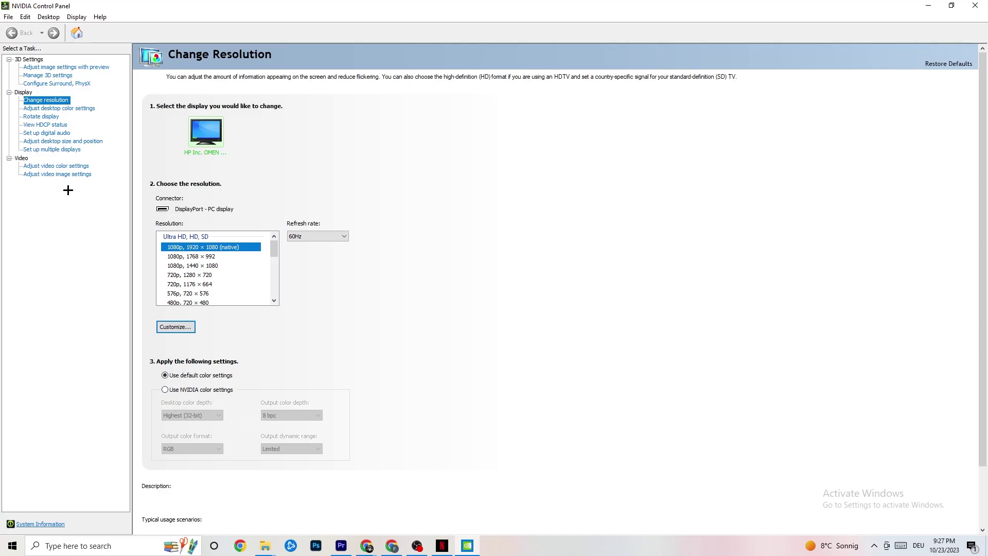
left_click(55, 68)
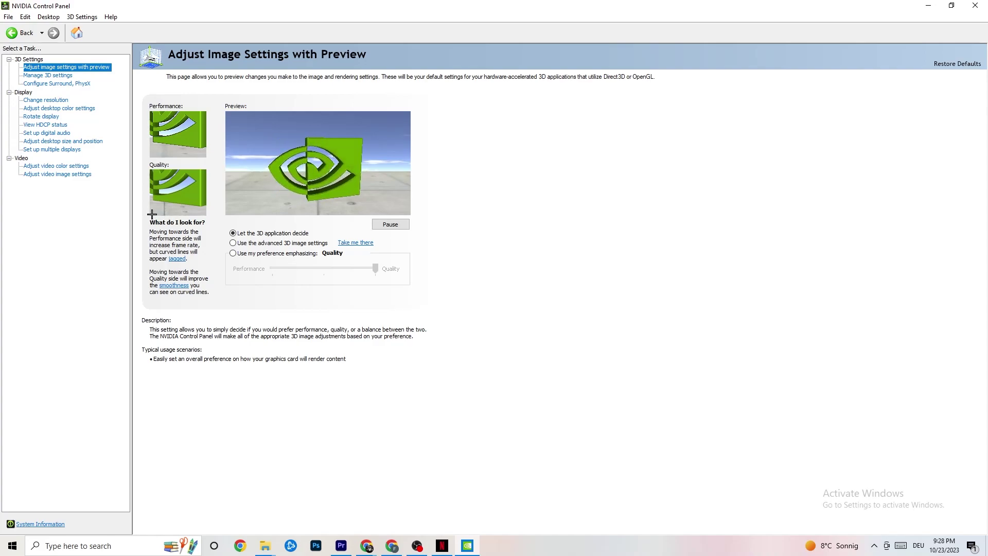
left_click(36, 102)
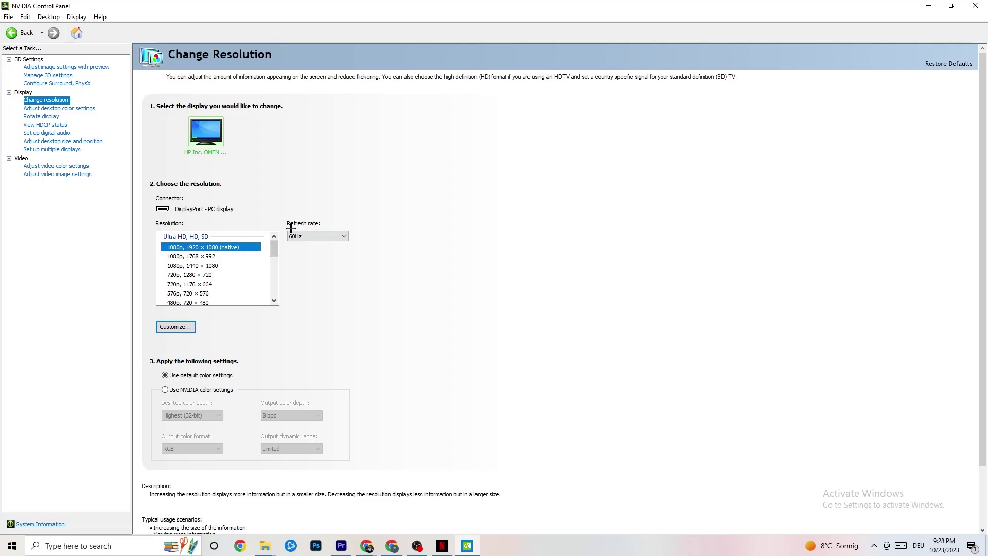
left_click(975, 4)
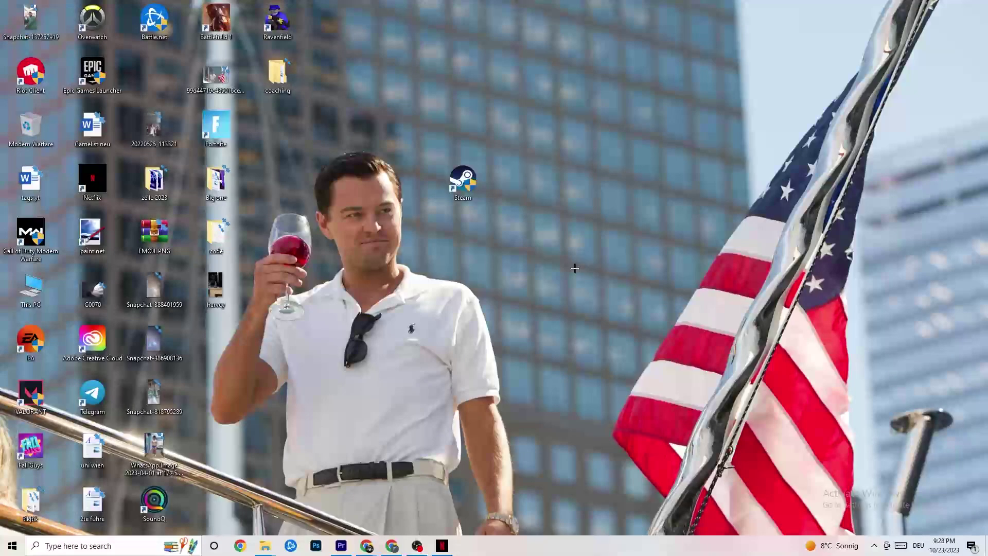